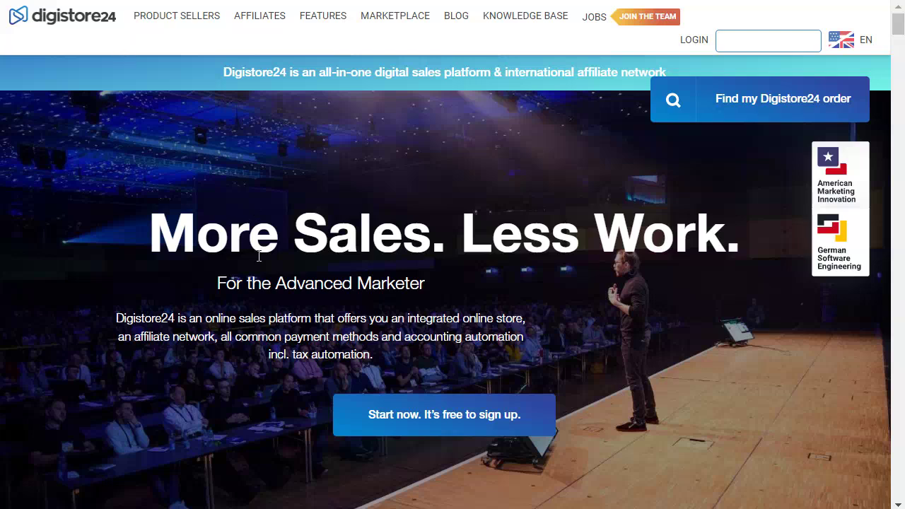
Step: Skim the Digistore24 intro paragraph and scroll through the landing page
left_click_drag(259, 318, 591, 354)
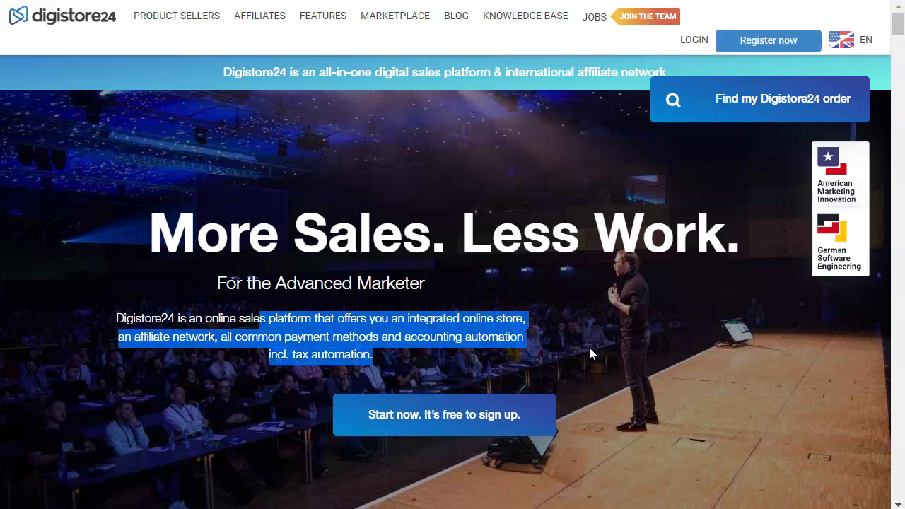
left_click(628, 356)
scroll(646, 313, "down", 5)
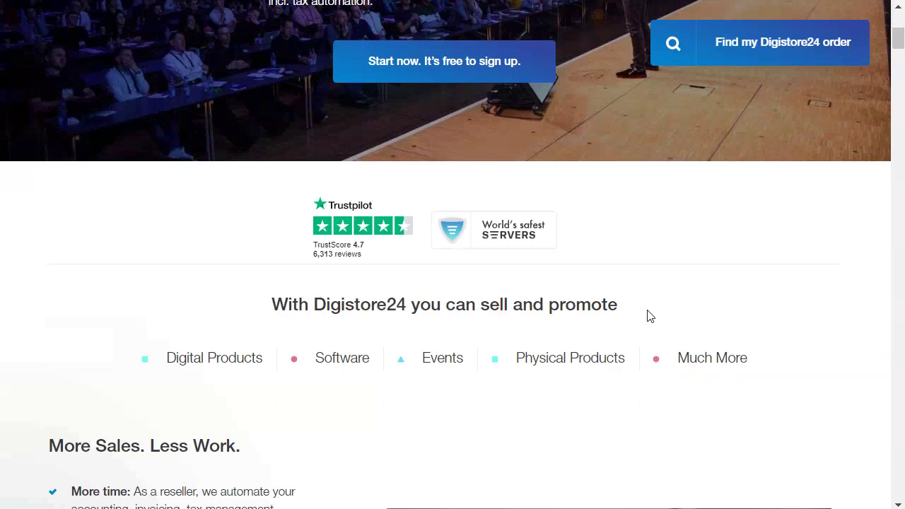
scroll(628, 301, "down", 15)
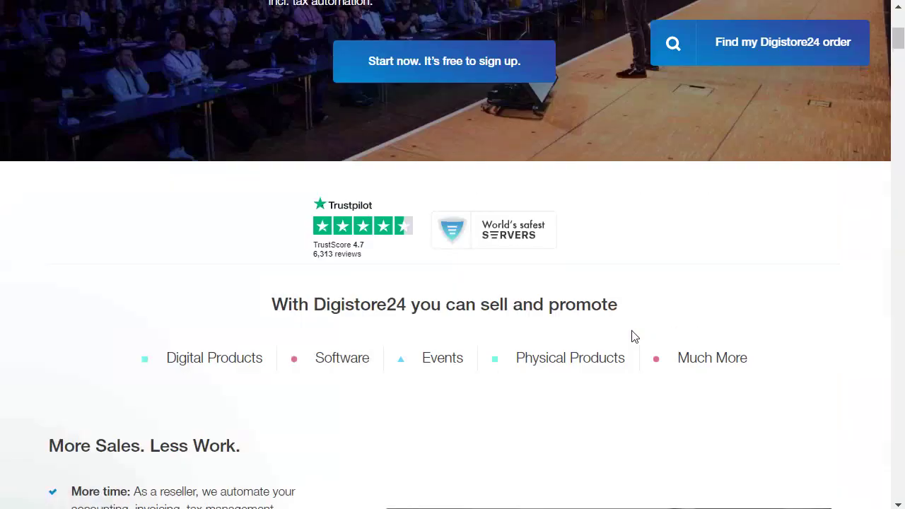
scroll(636, 339, "up", 5)
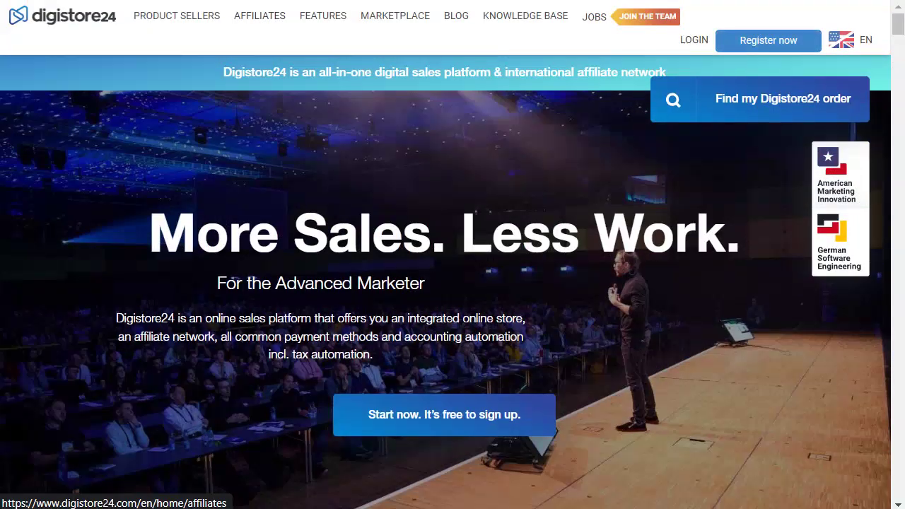
Step: Go to the affiliate registration page and look over the empty Create Account form
left_click(260, 16)
scroll(256, 183, "down", 6)
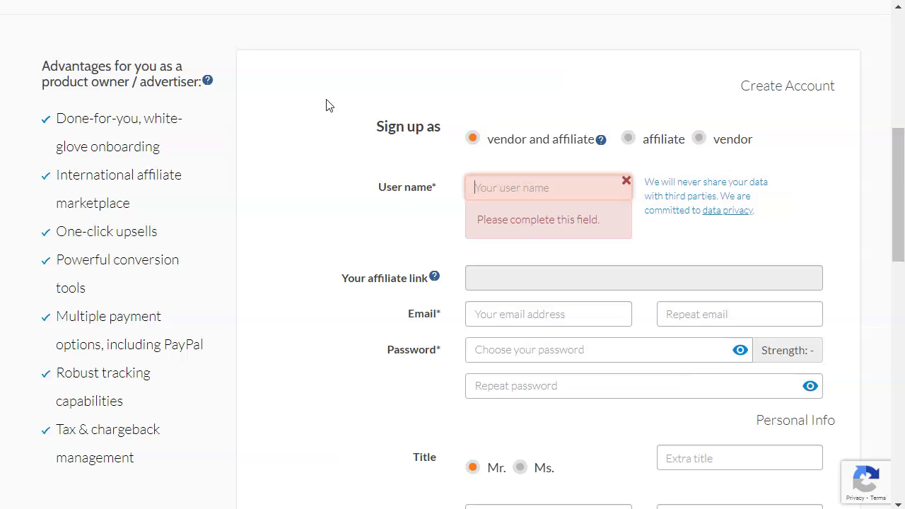
scroll(327, 106, "down", 1)
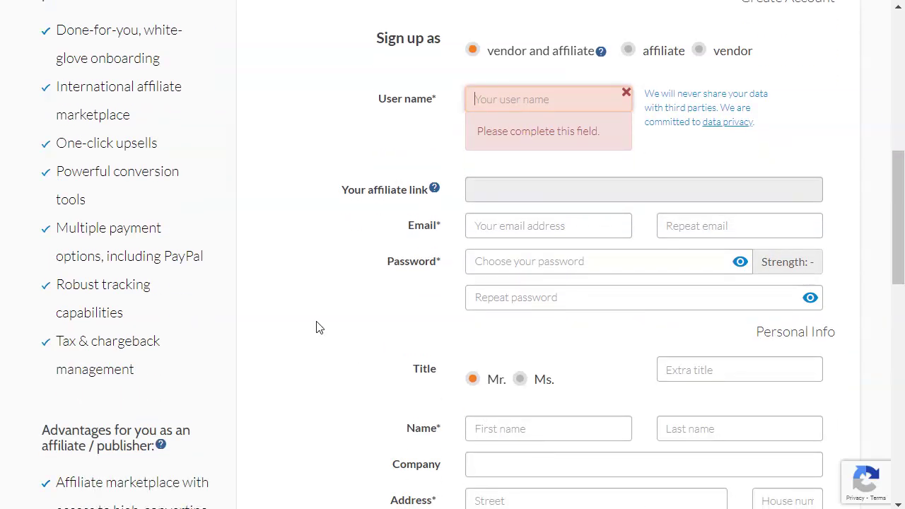
scroll(317, 325, "up", 6)
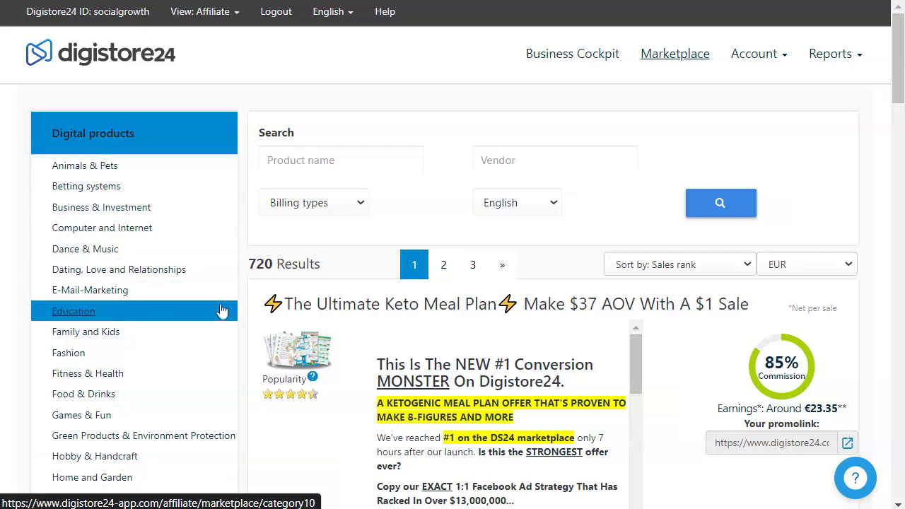
scroll(236, 320, "down", 1)
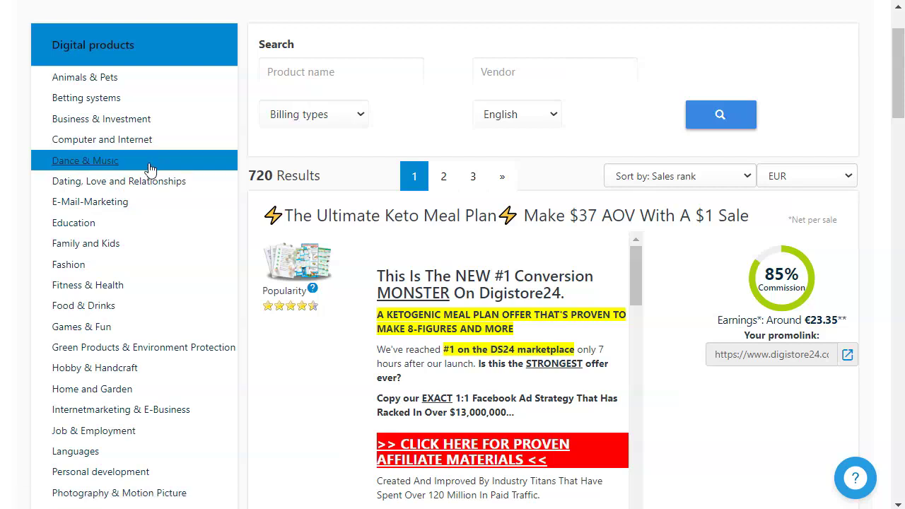
scroll(142, 304, "down", 2)
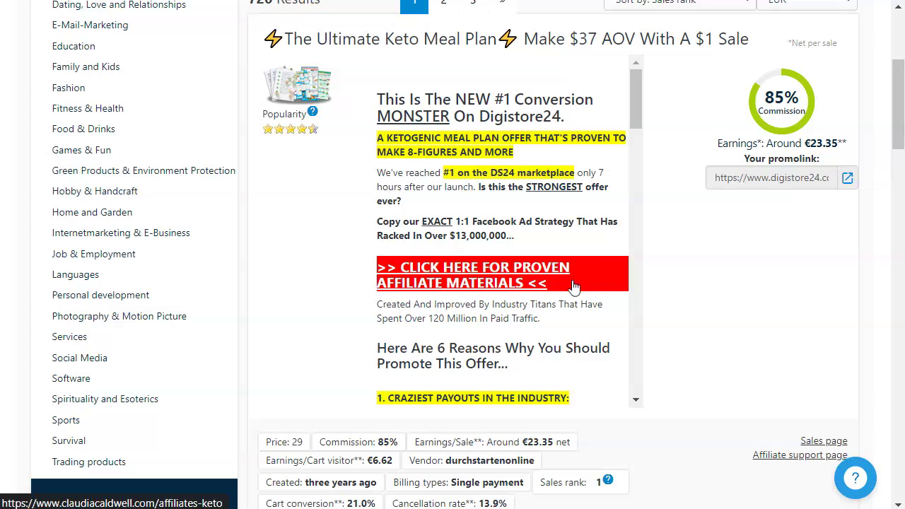
scroll(592, 287, "down", 4)
scroll(746, 298, "down", 8)
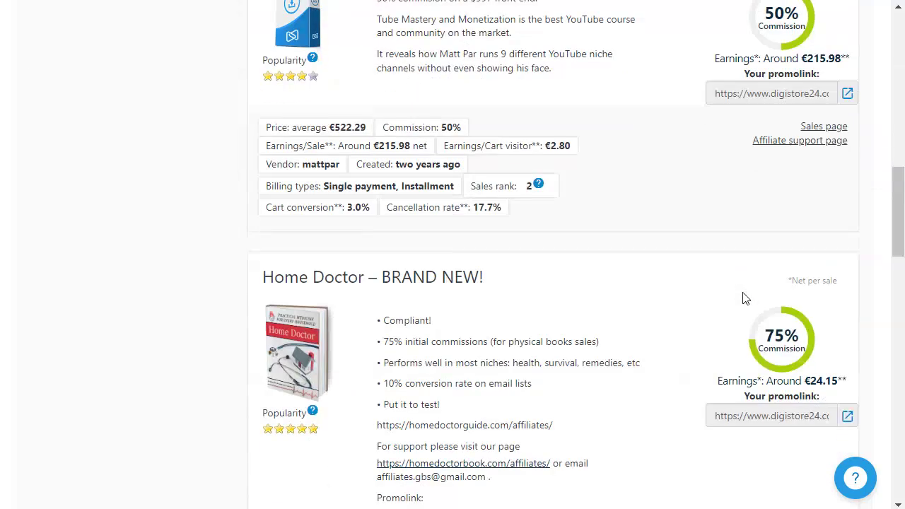
scroll(735, 328, "up", 4)
scroll(735, 328, "up", 8)
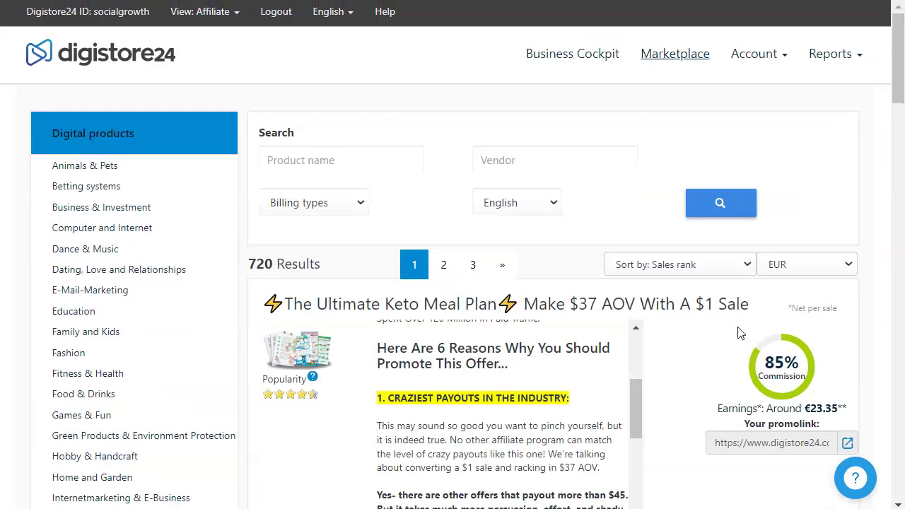
Step: Filter the marketplace to the 103 Fitness & Health offers and browse the list
left_click(71, 380)
scroll(715, 217, "down", 3)
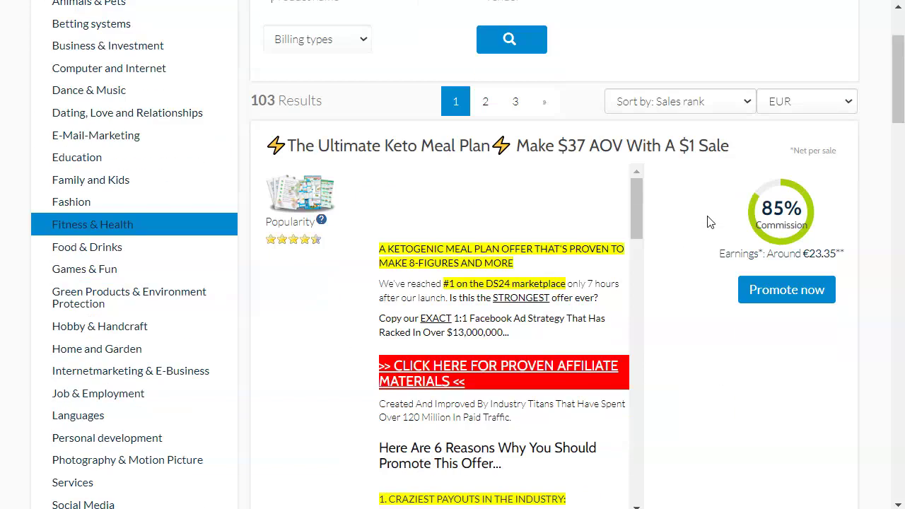
scroll(719, 327, "up", 3)
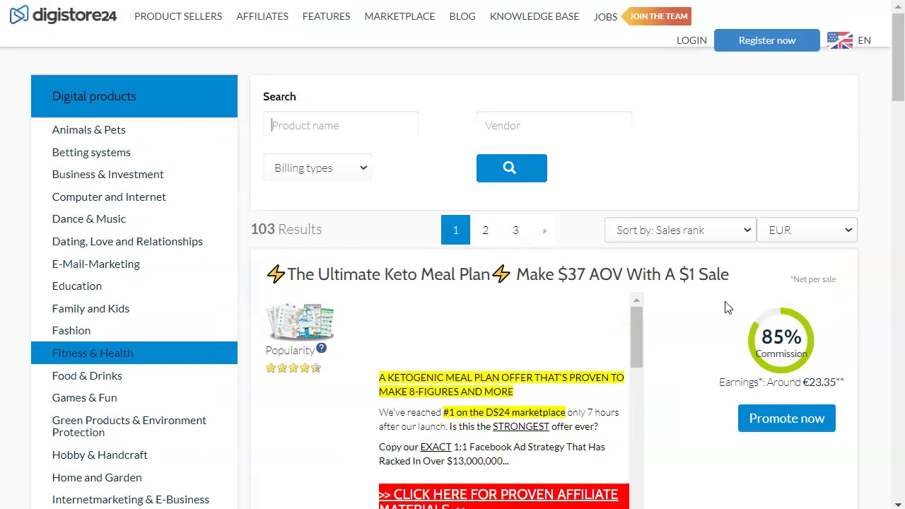
scroll(714, 311, "down", 3)
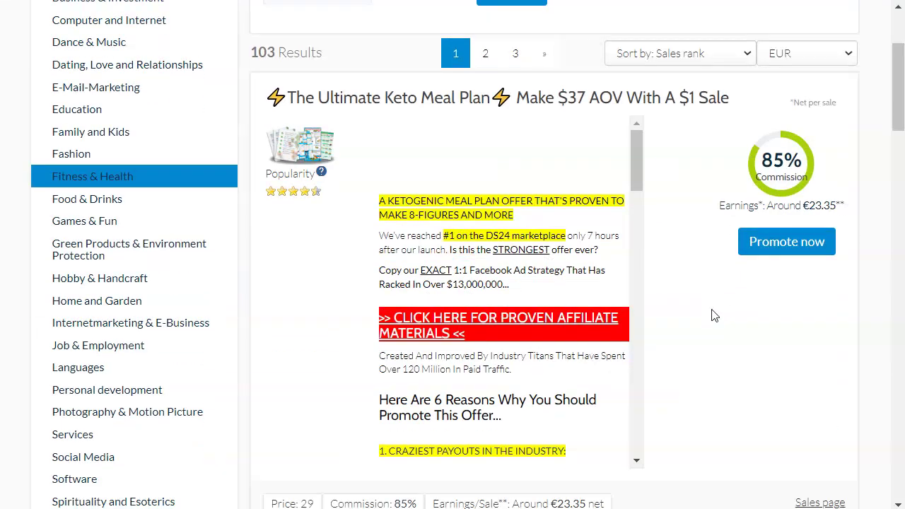
scroll(714, 315, "down", 3)
scroll(712, 314, "up", 2)
scroll(785, 170, "down", 2)
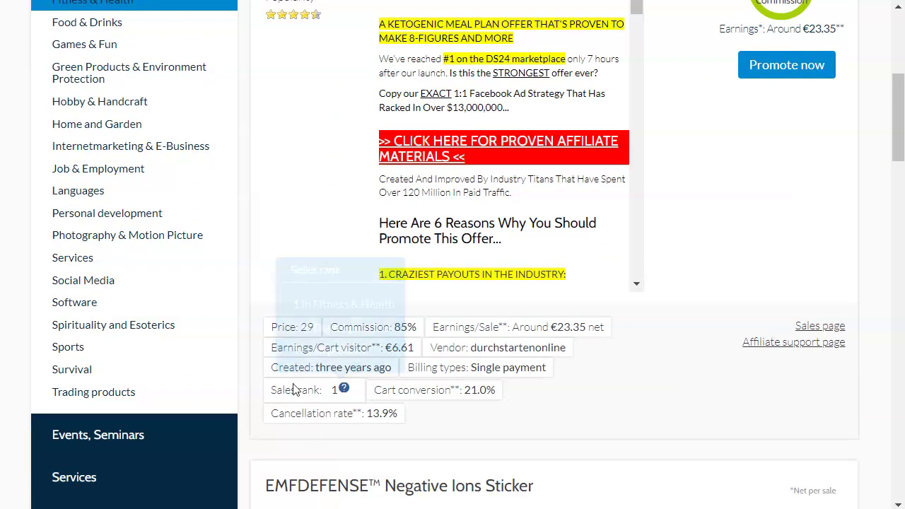
Step: Review the Keto offer's stats and its Promote now option
mouse_move(338, 385)
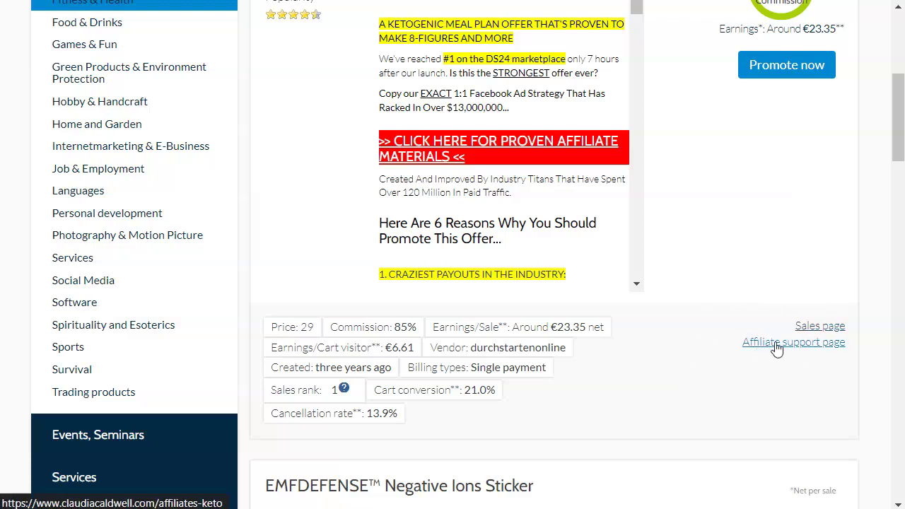
scroll(764, 374, "up", 1)
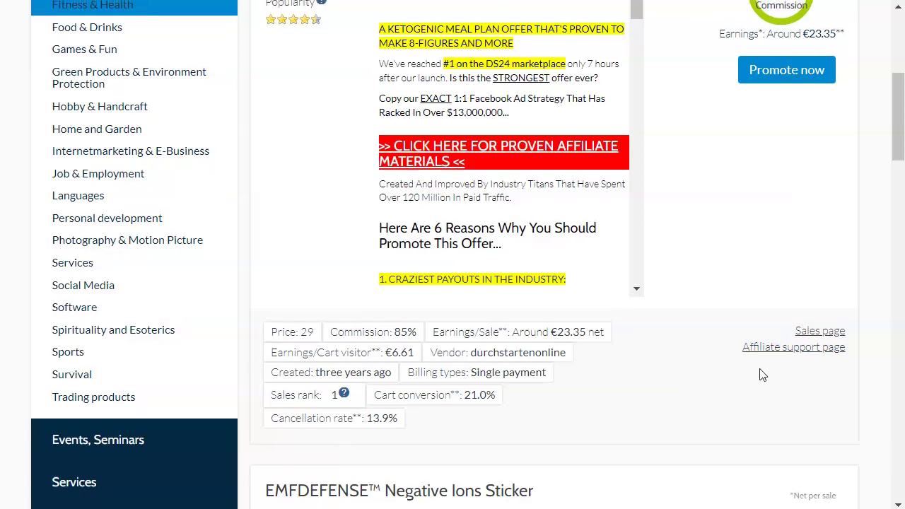
scroll(683, 299, "down", 8)
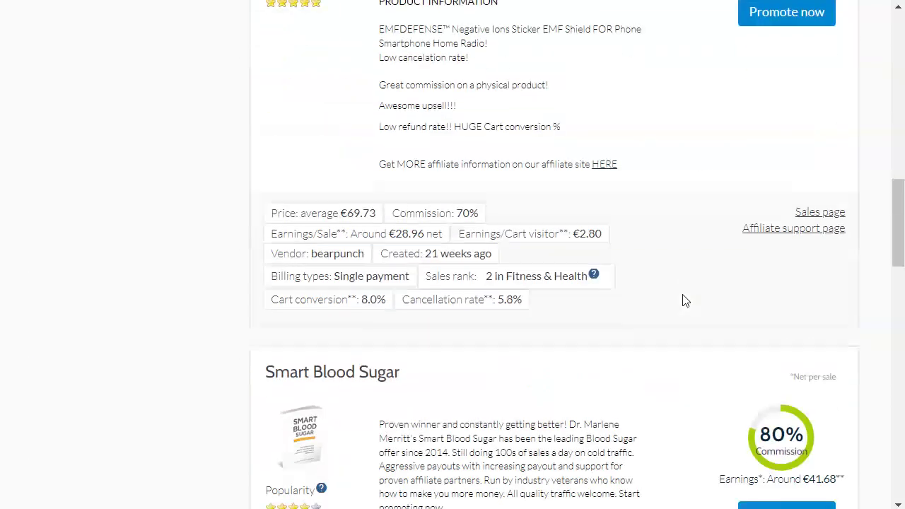
scroll(687, 303, "up", 8)
scroll(805, 292, "up", 1)
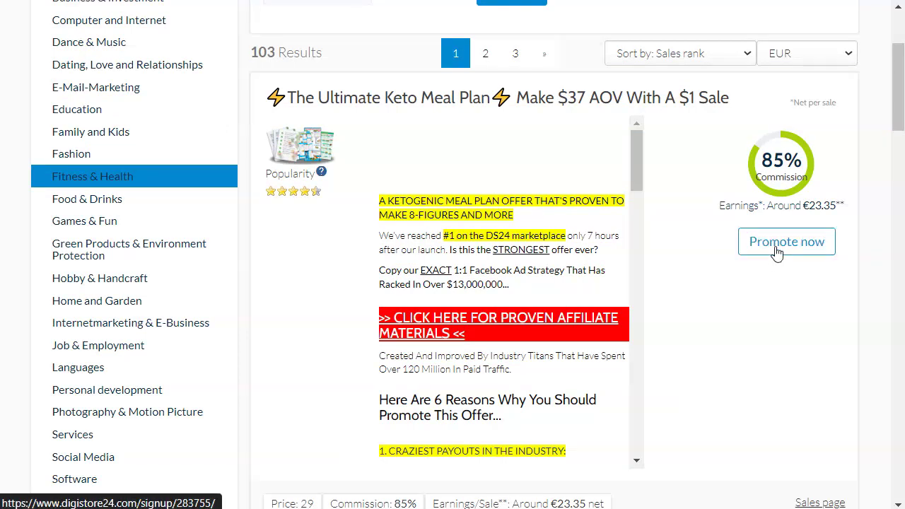
scroll(595, 306, "up", 2)
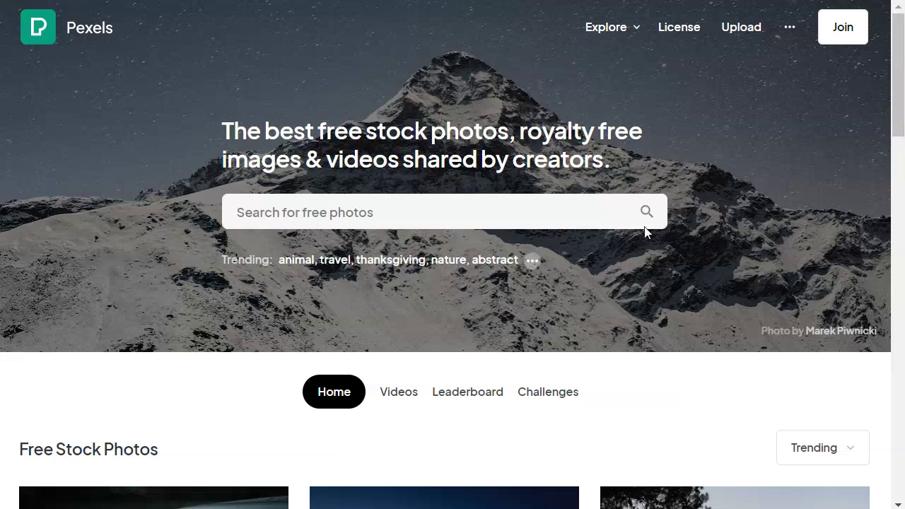
Step: Search Pexels for 'fitness'
left_click(277, 225)
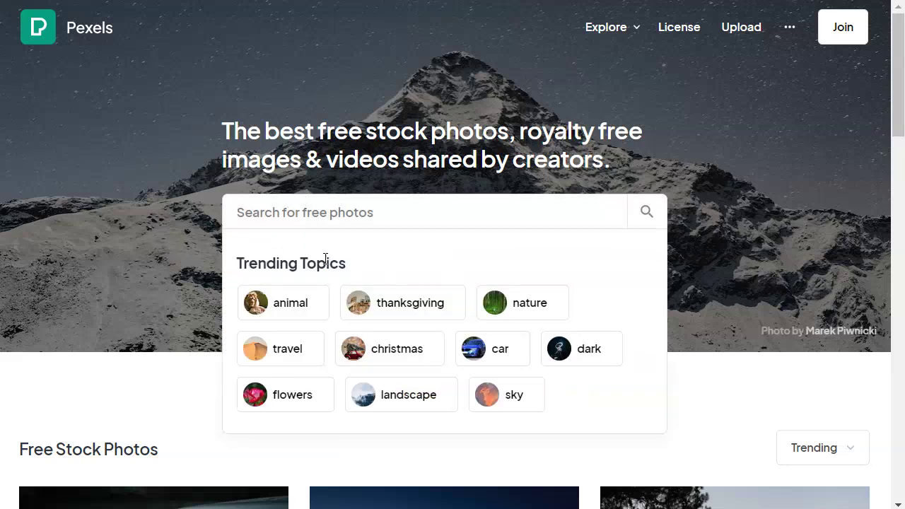
type("fitness")
key("Return")
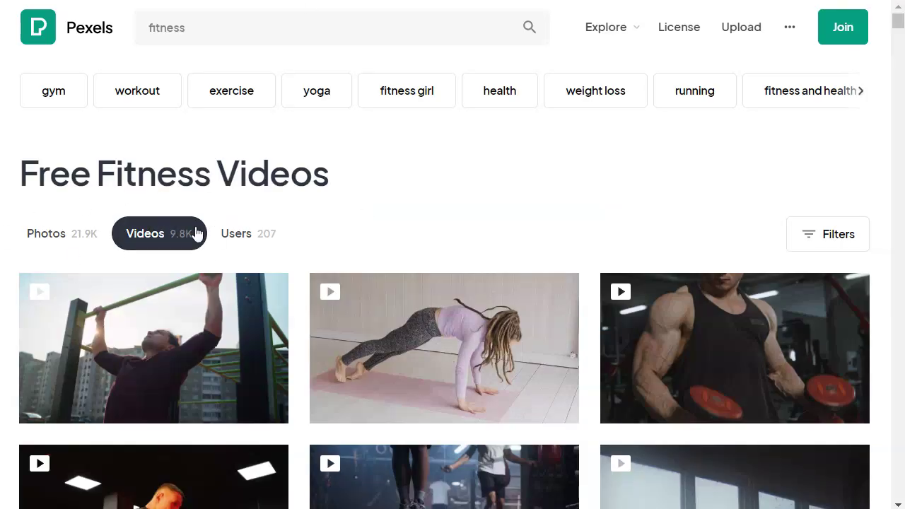
Step: Scroll through the 9.8K free fitness video results
scroll(509, 239, "down", 6)
scroll(511, 238, "down", 20)
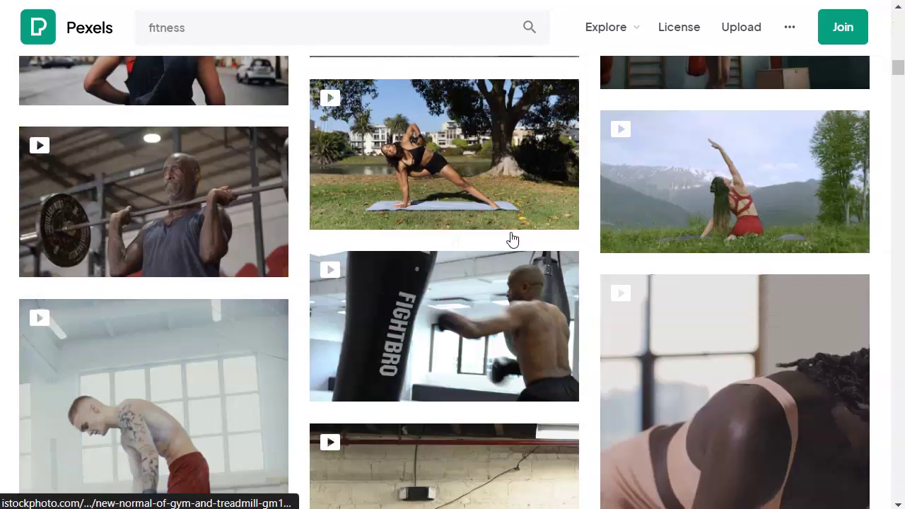
scroll(512, 240, "down", 15)
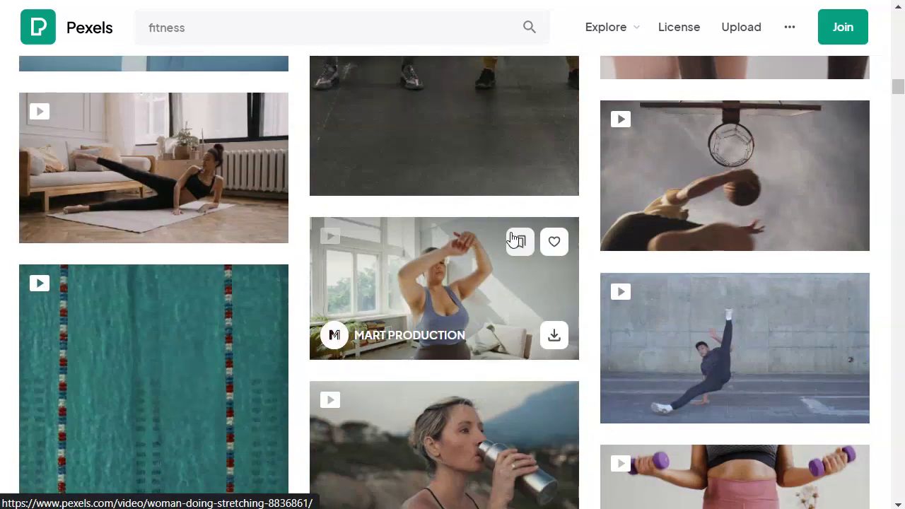
scroll(512, 241, "down", 5)
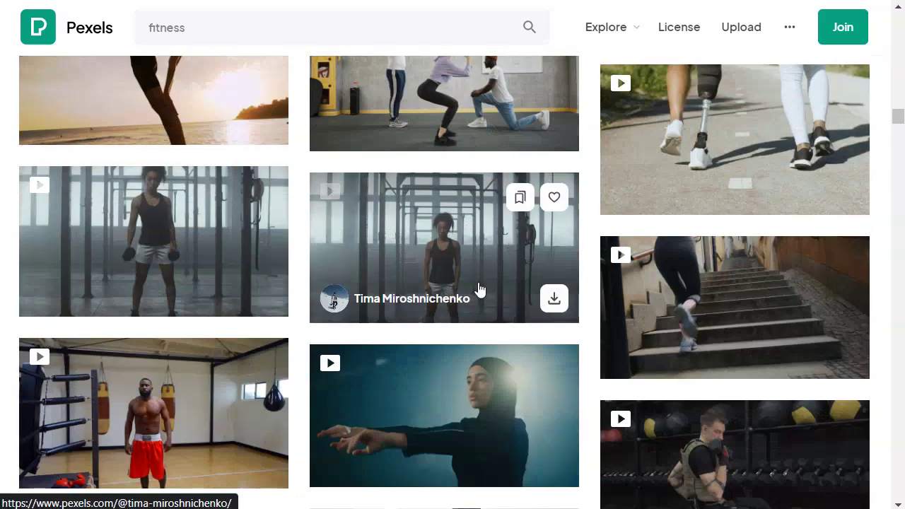
scroll(491, 282, "down", 4)
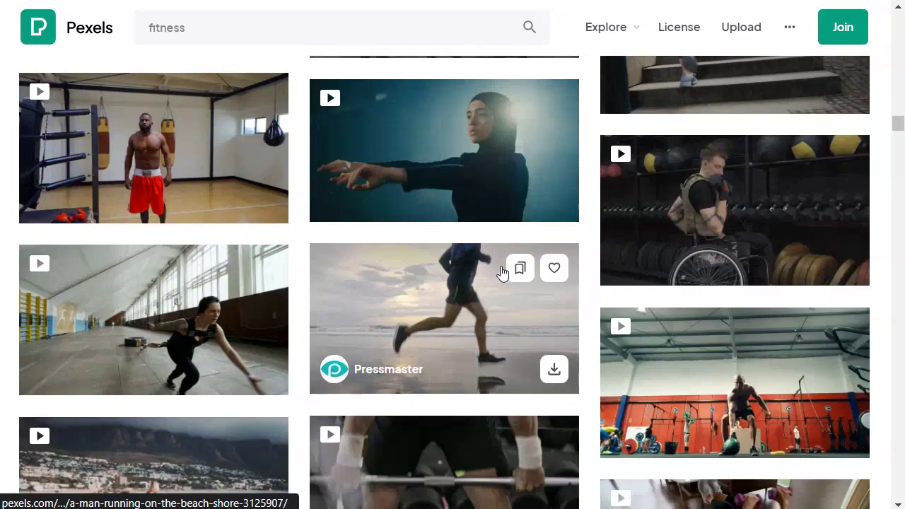
scroll(502, 272, "down", 3)
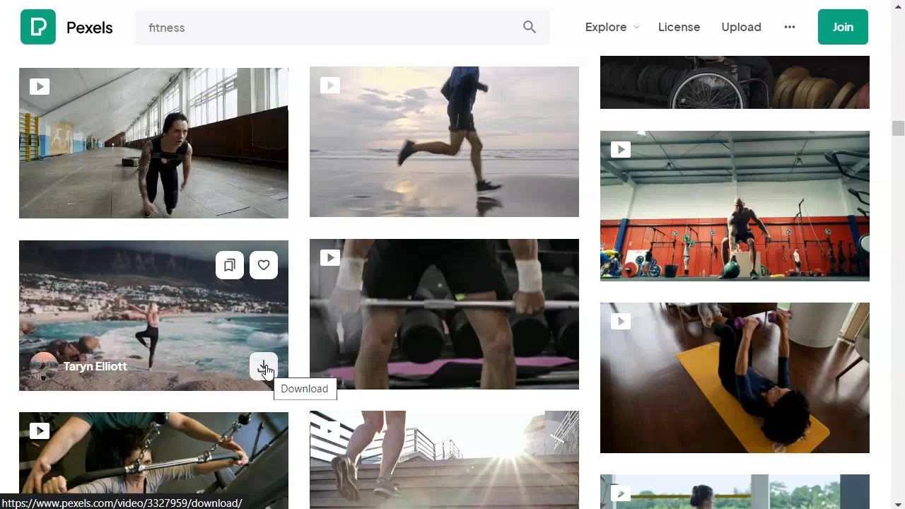
scroll(374, 323, "up", 3)
scroll(374, 323, "up", 15)
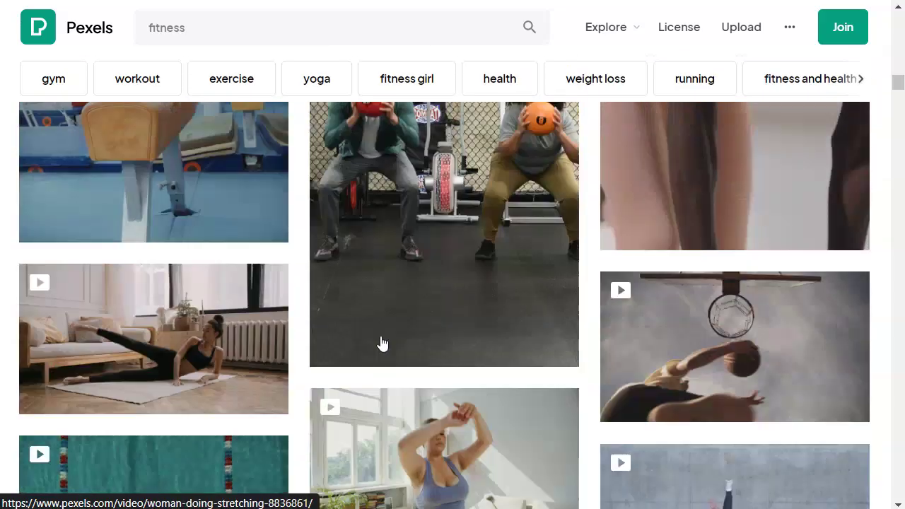
scroll(380, 344, "up", 10)
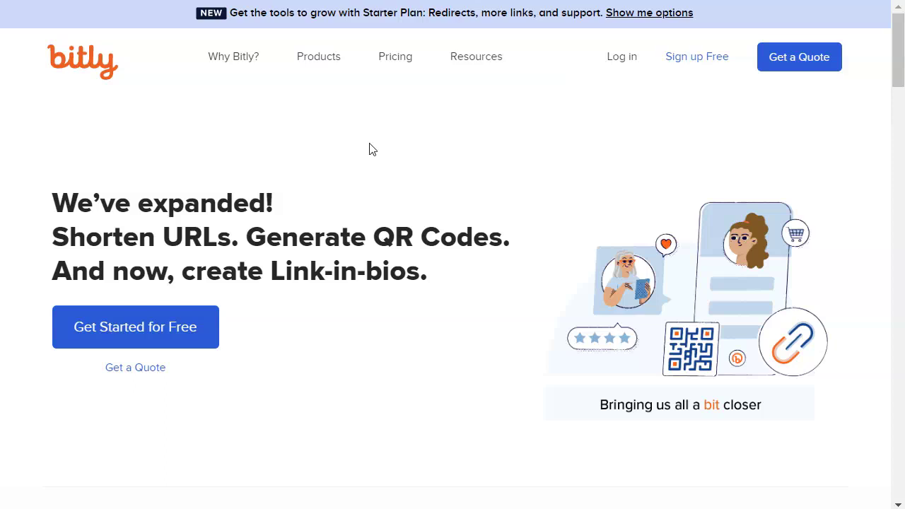
scroll(365, 152, "down", 12)
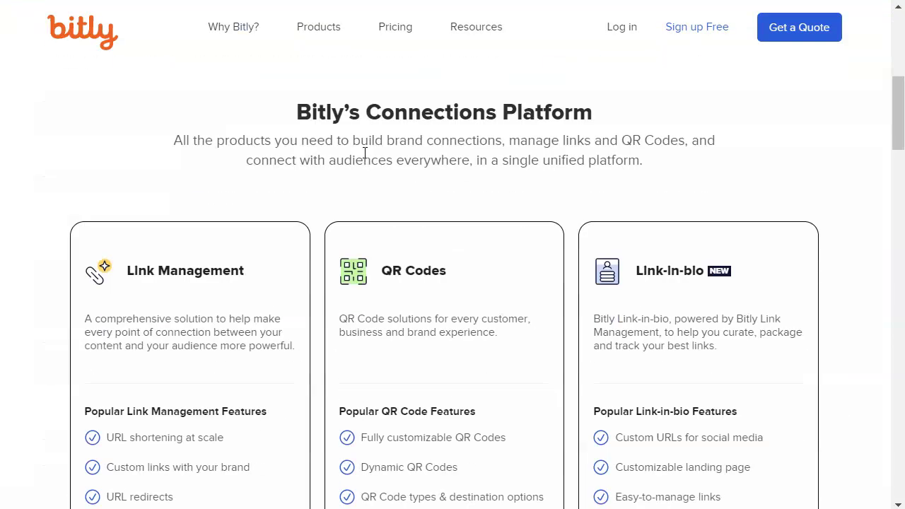
scroll(365, 160, "down", 5)
scroll(364, 162, "up", 5)
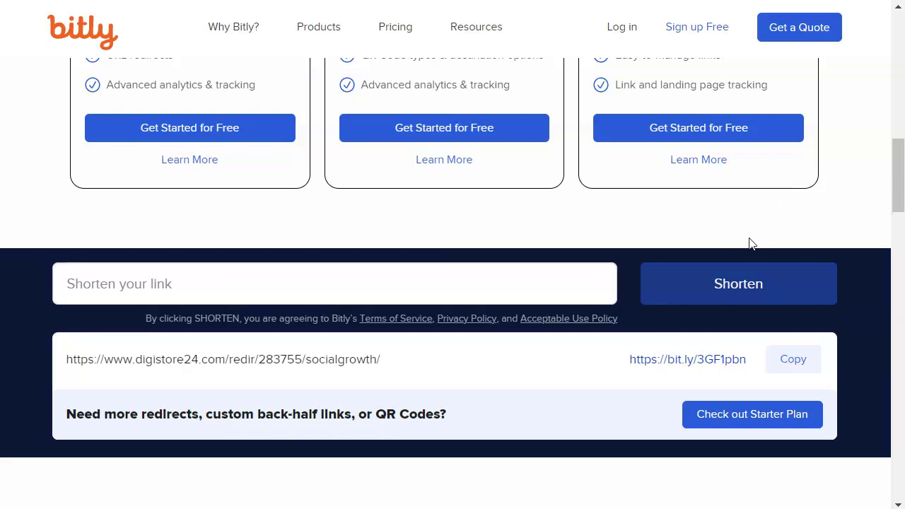
left_click(788, 362)
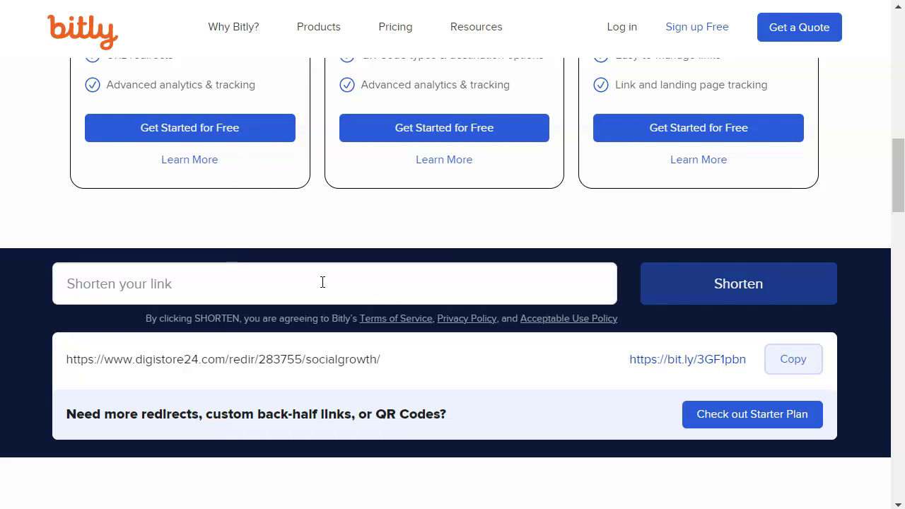
scroll(322, 282, "up", 15)
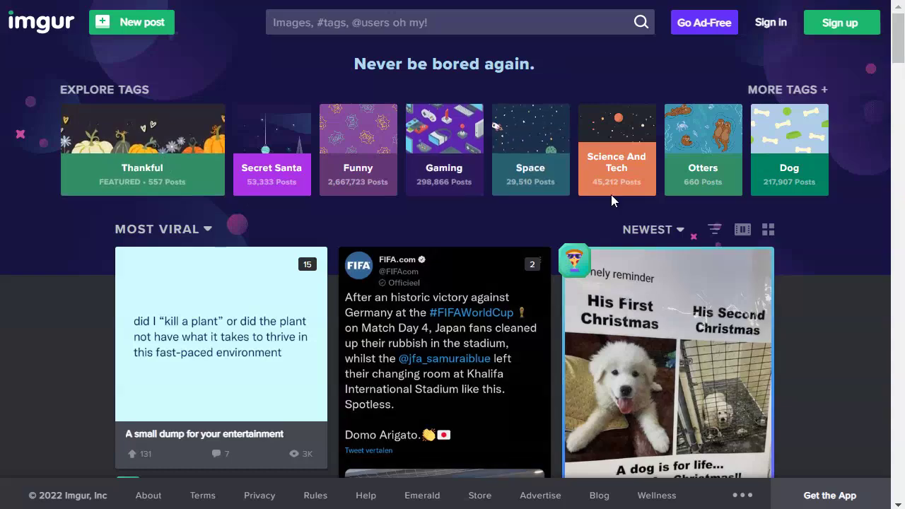
scroll(832, 213, "down", 5)
scroll(825, 209, "down", 19)
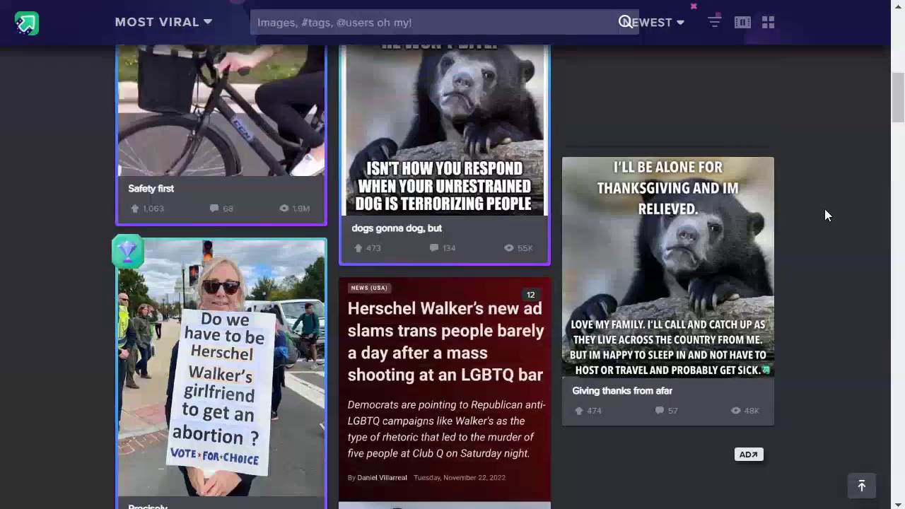
scroll(825, 206, "down", 17)
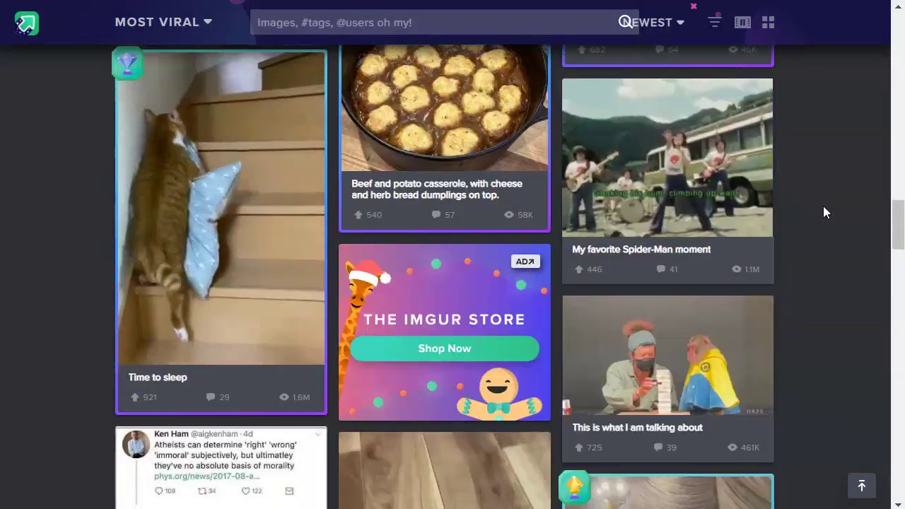
scroll(816, 212, "down", 3)
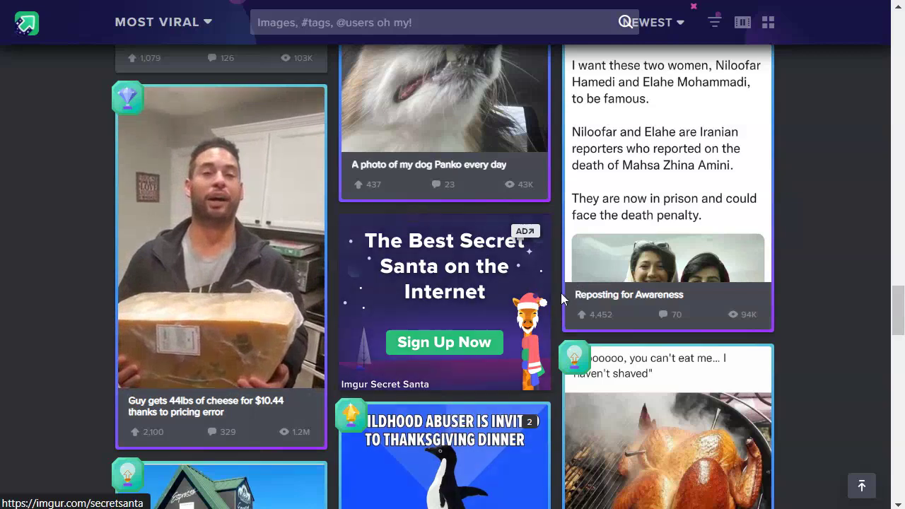
scroll(382, 319, "down", 3)
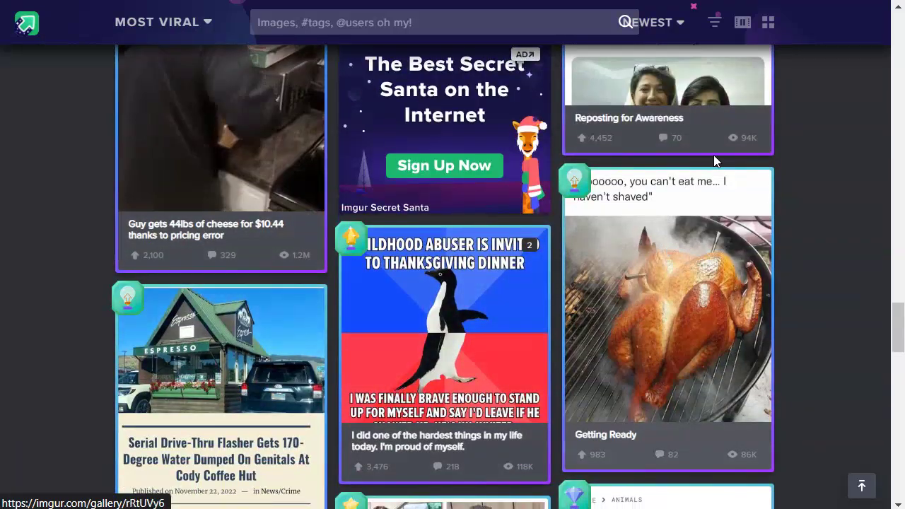
scroll(735, 150, "down", 4)
scroll(738, 148, "down", 5)
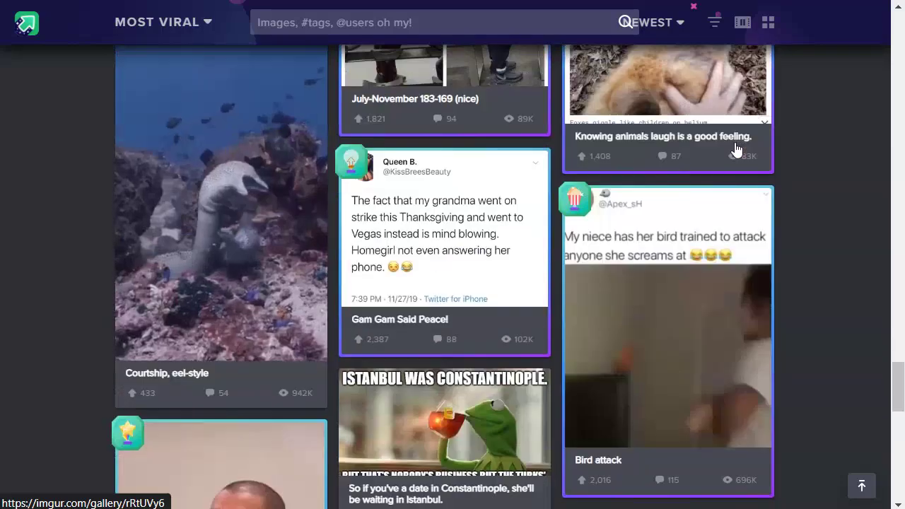
scroll(628, 361, "down", 1)
scroll(627, 344, "down", 11)
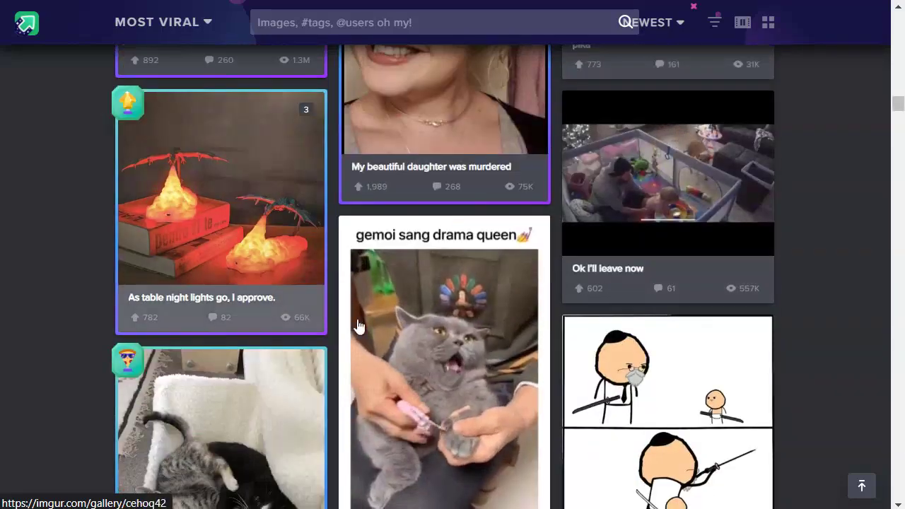
scroll(356, 319, "up", 20)
scroll(356, 322, "up", 20)
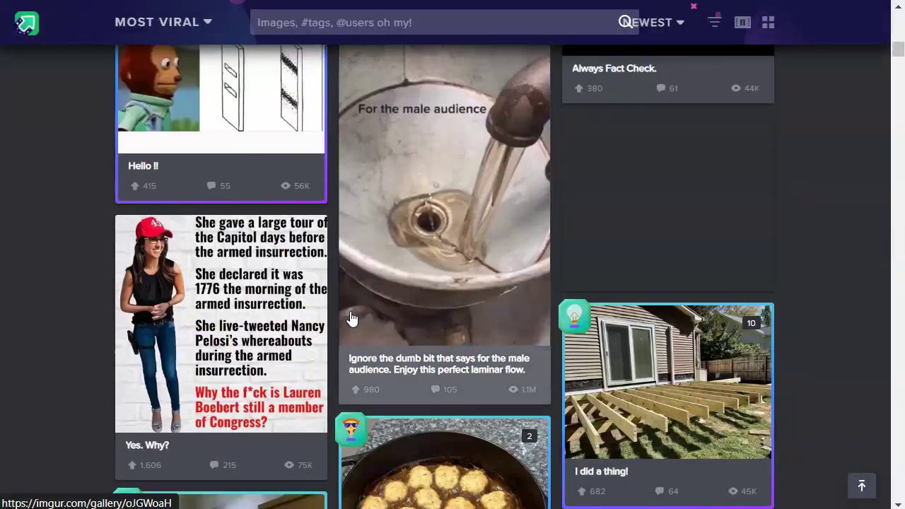